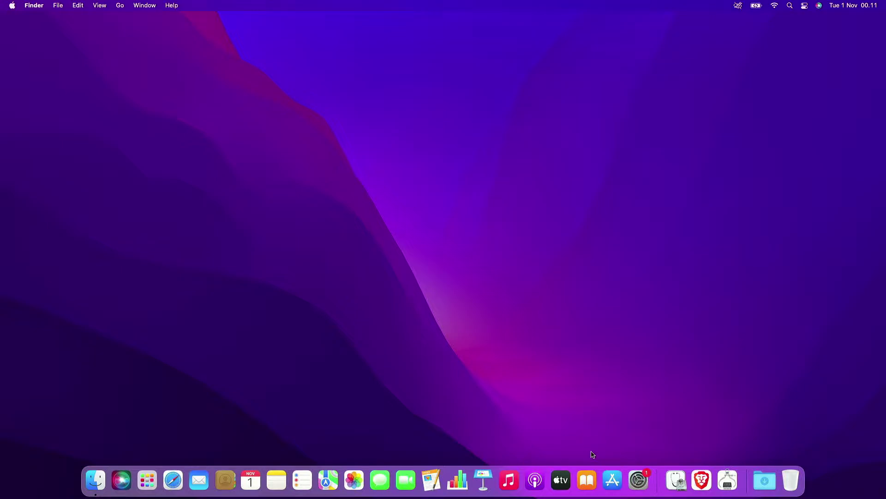
- Search the App Store for 'ventura' and request the macOS Ventura download
click(612, 479)
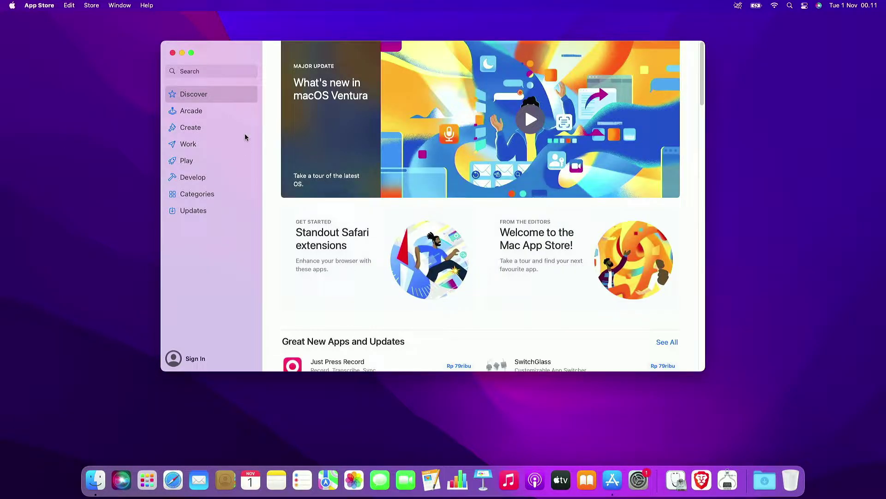
click(233, 73)
text(v)
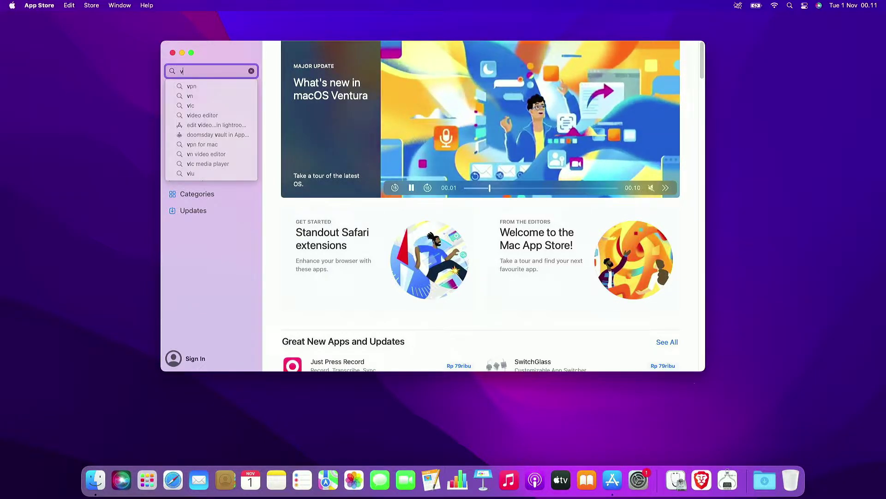
text(entura)
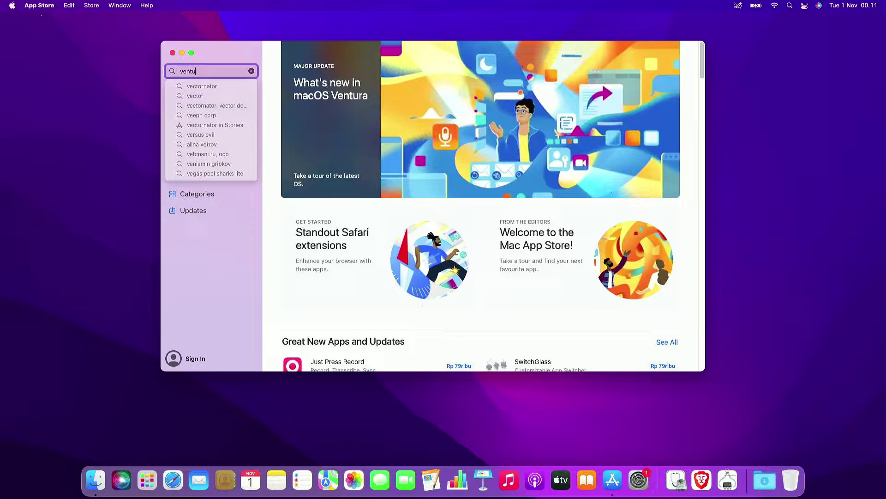
key(Return)
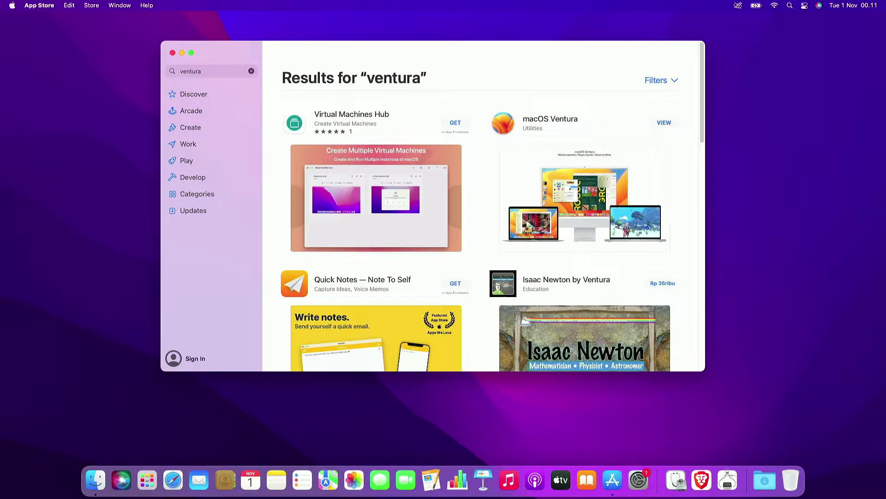
click(664, 123)
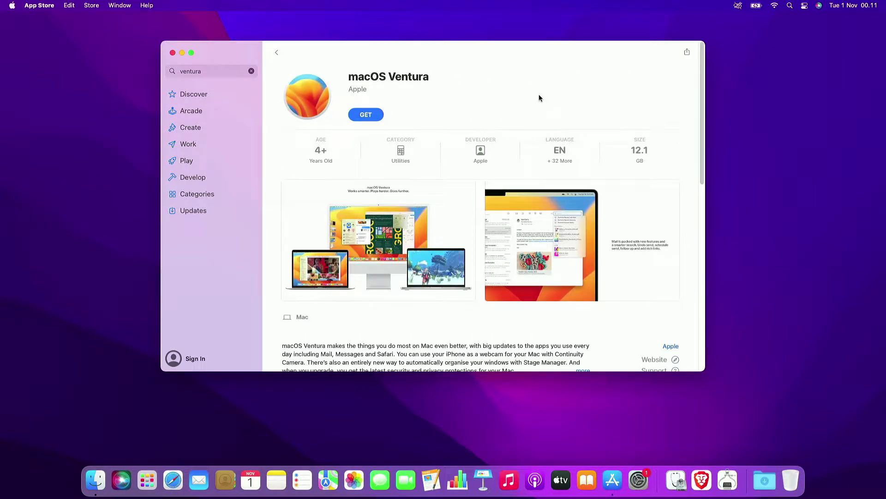
click(366, 114)
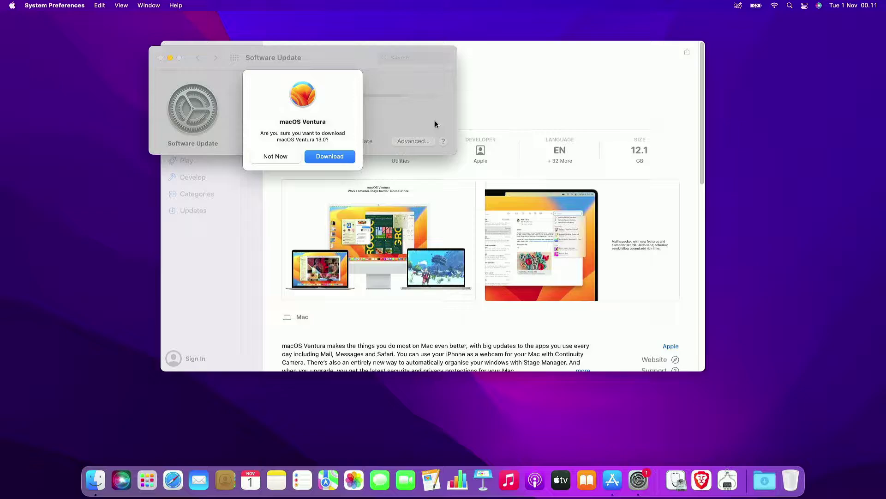
- Confirm the macOS Ventura 13.0 download and wait for the installer to launch
click(341, 156)
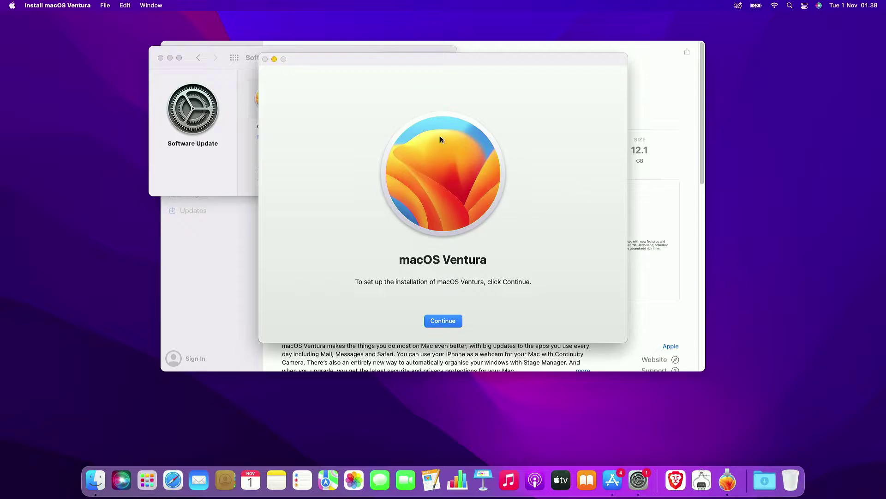
- Quit the Ventura installer without installing, then close Software Update and App Store
click(56, 6)
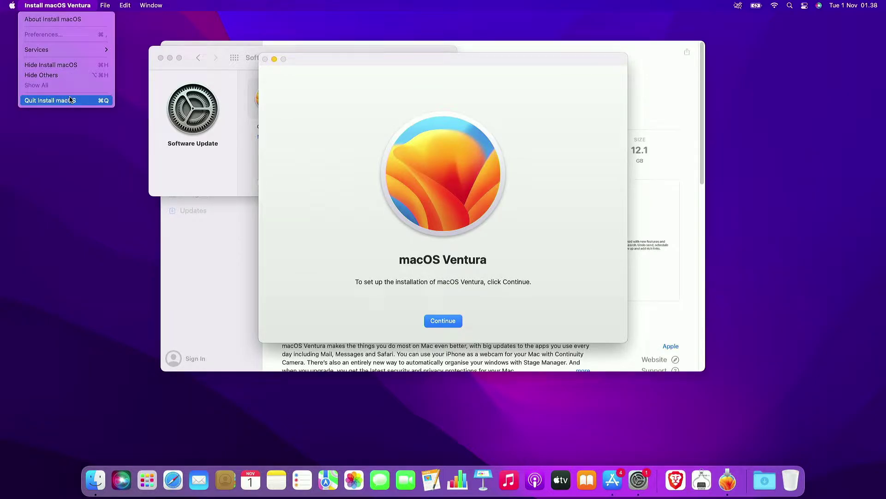
click(68, 100)
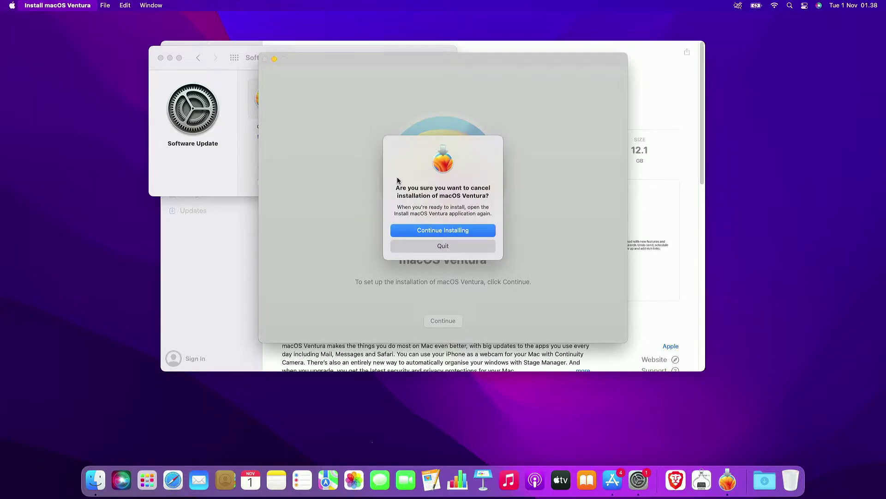
click(452, 248)
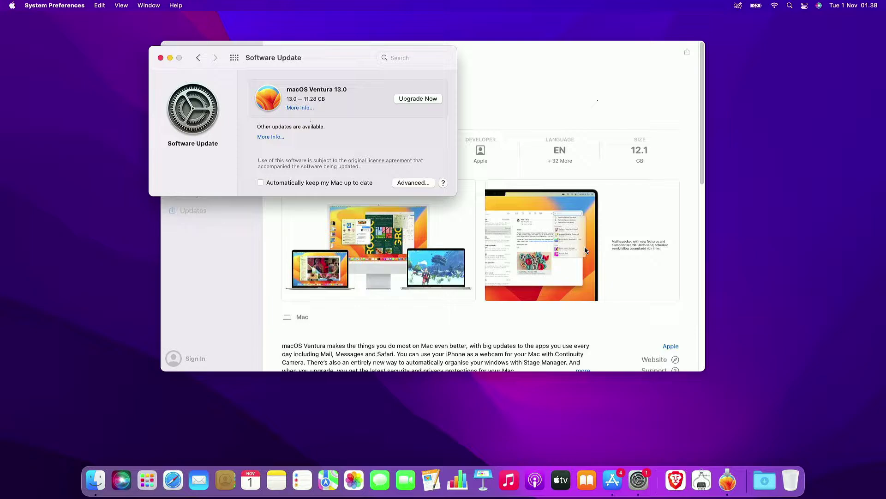
click(161, 59)
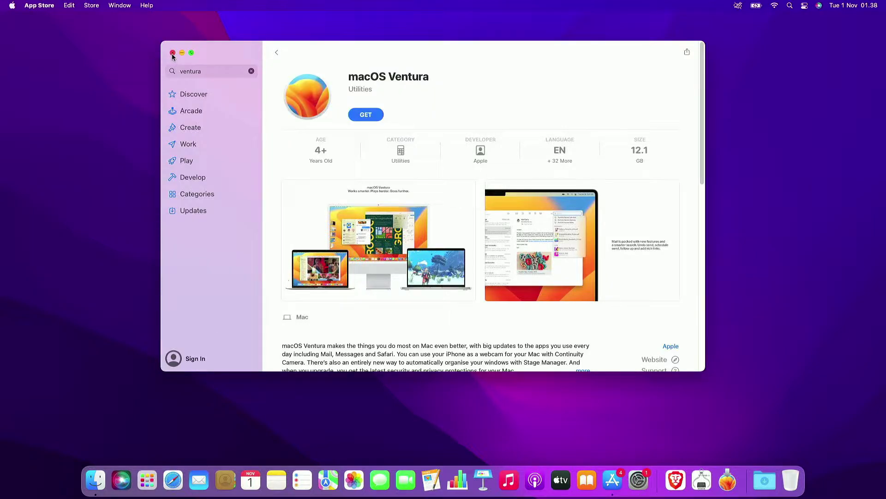
click(168, 49)
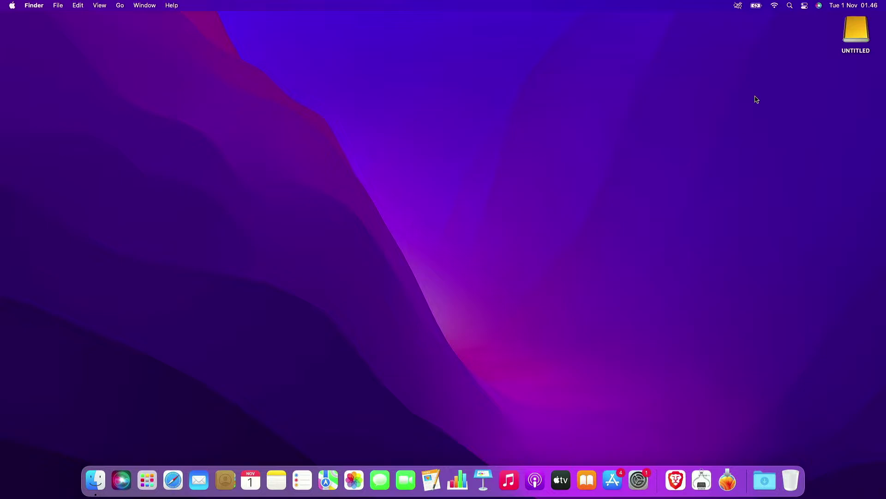
- Launch Disk Utility from the Other folder in Launchpad
click(856, 34)
click(440, 230)
click(147, 480)
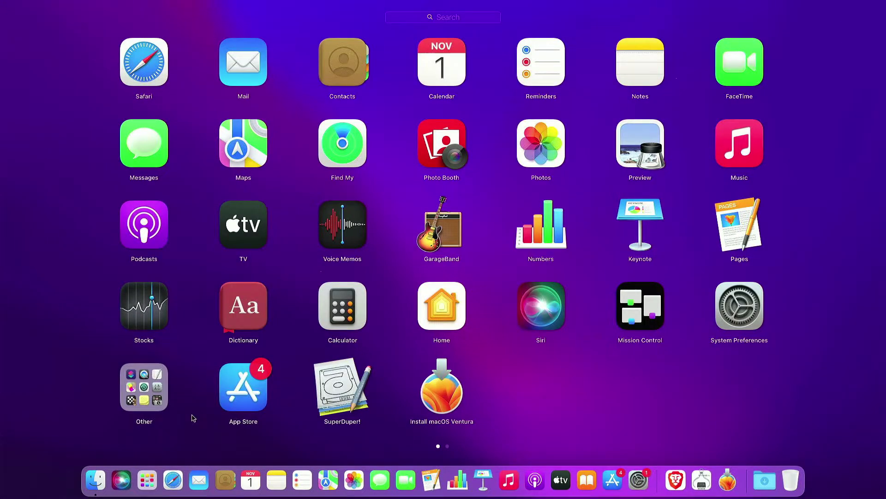
click(145, 399)
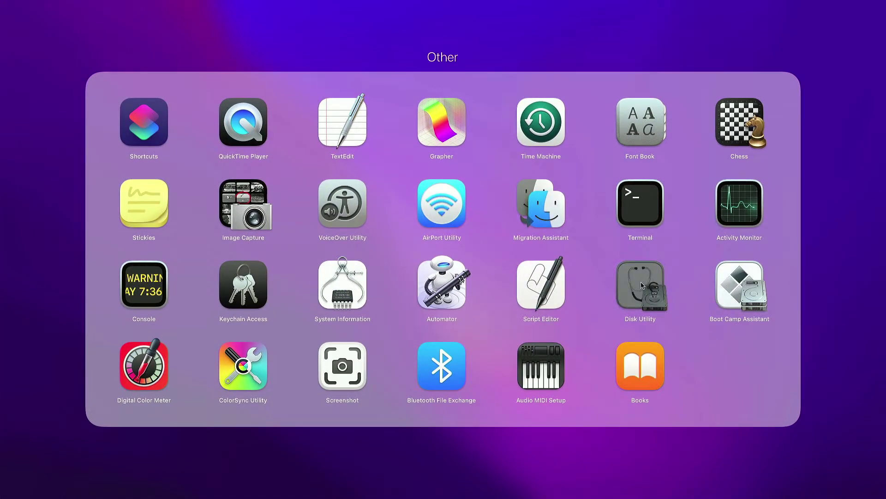
click(637, 294)
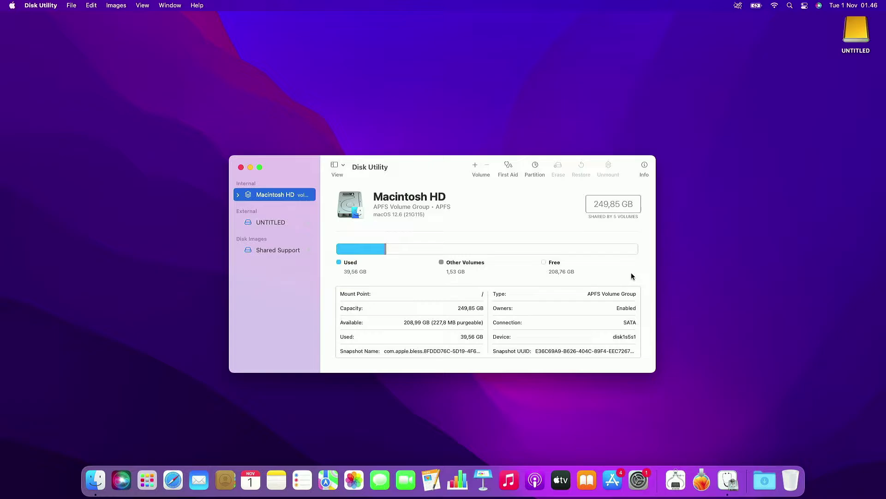
- Show all devices and select the EYOTA-12 0GB Media drive, leaving its name unchanged
click(340, 168)
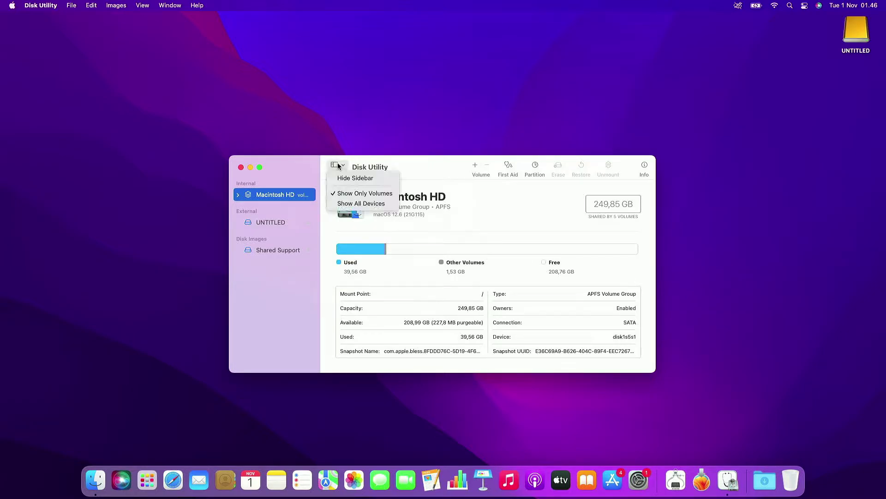
click(371, 204)
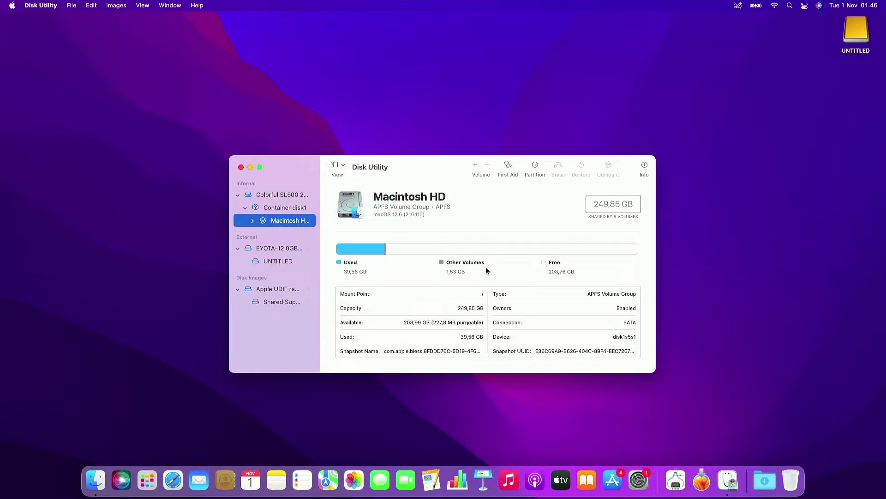
click(269, 250)
click(269, 249)
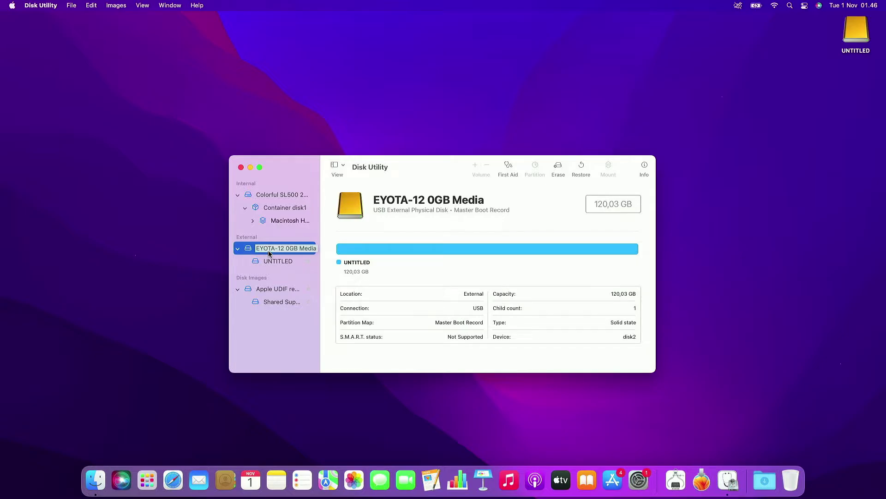
key(Escape)
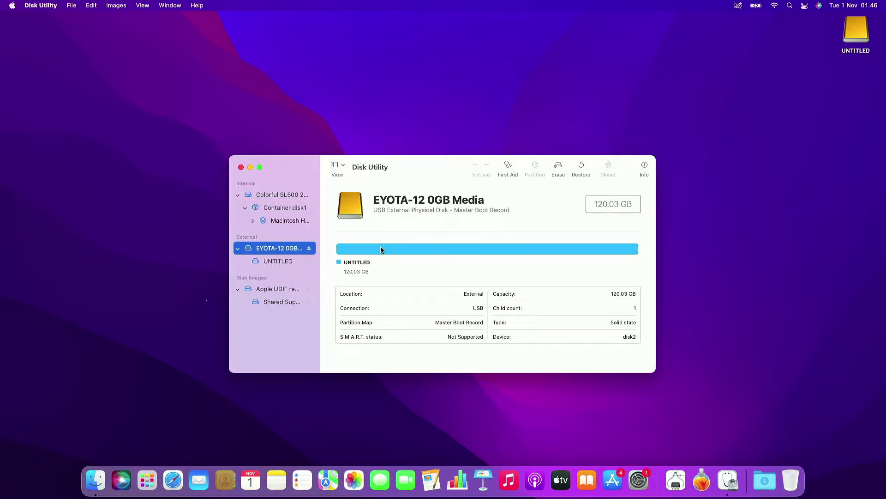
- Erase the EYOTA drive with Mac OS Extended (Journaled) format and GUID Partition Map scheme
click(559, 166)
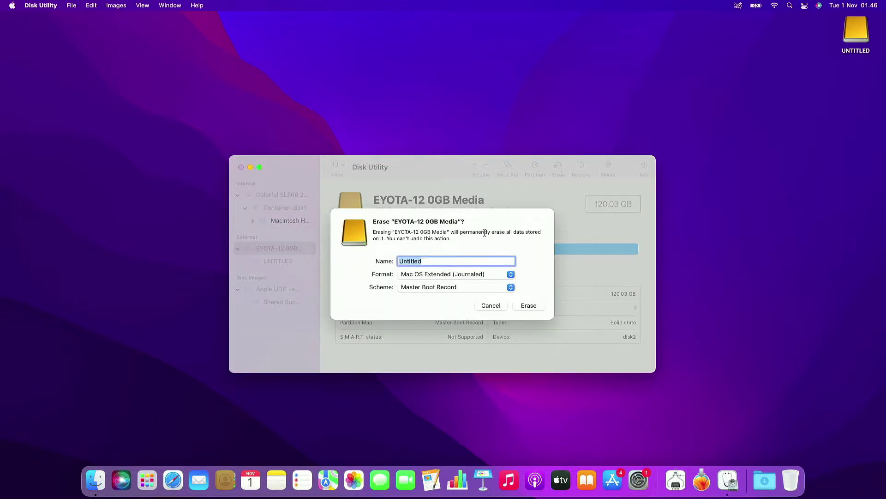
click(449, 261)
click(443, 275)
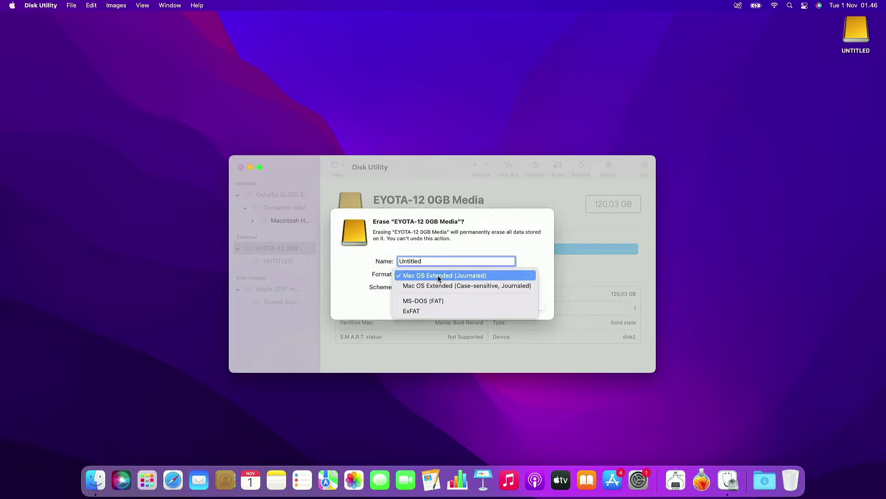
click(447, 275)
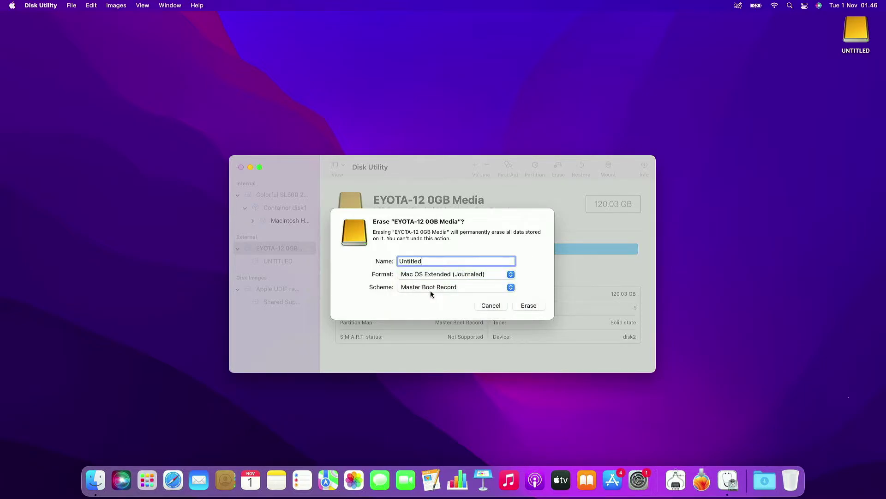
click(431, 288)
click(435, 279)
click(528, 306)
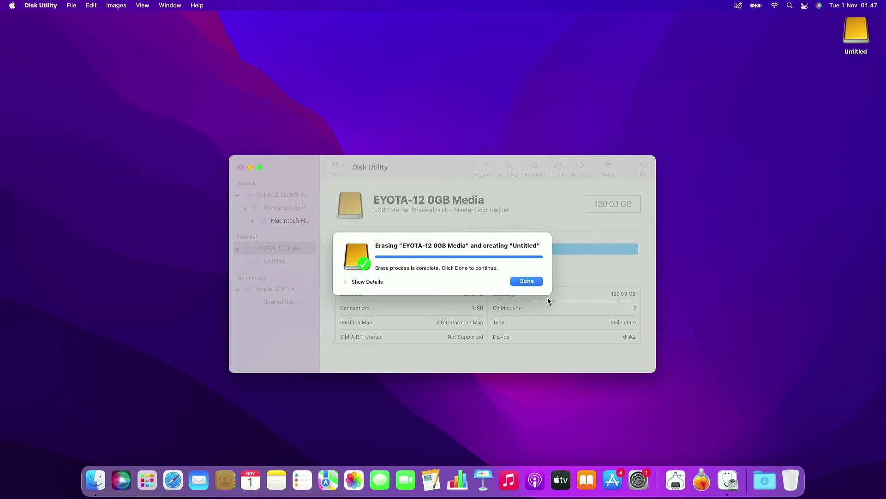
- Dismiss the completed erase notice and close Disk Utility
click(535, 283)
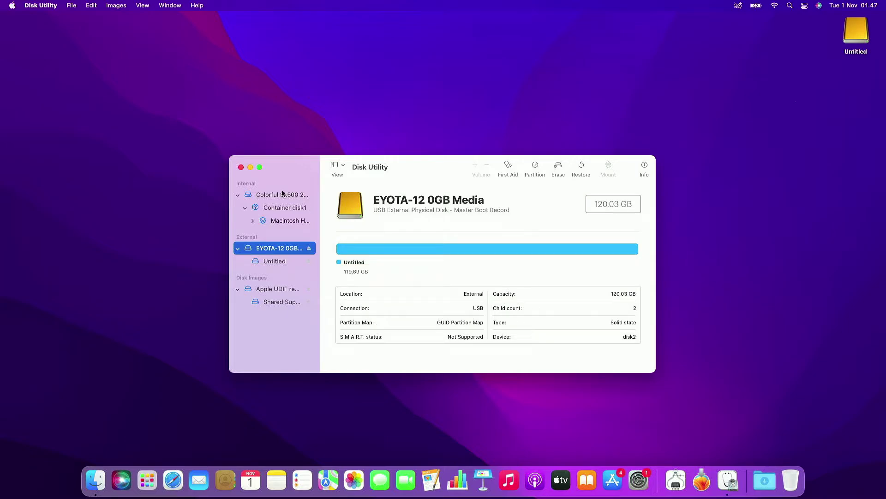
click(241, 167)
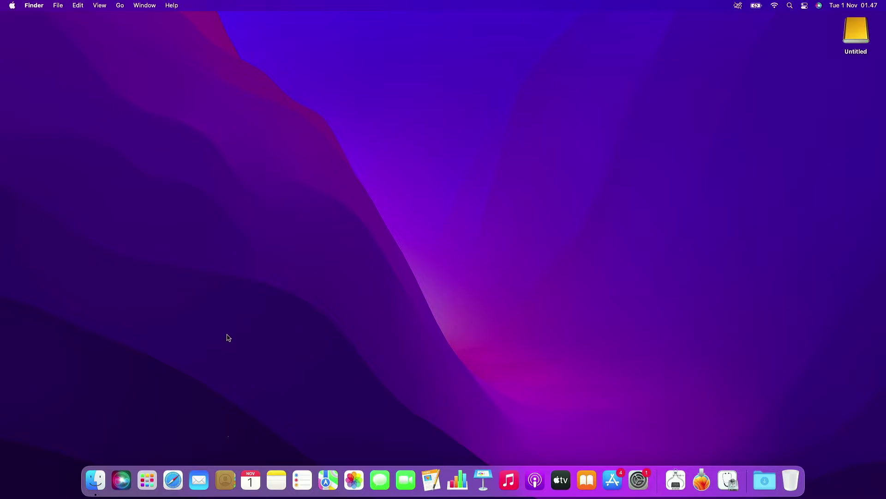
- Open a Terminal shell window and move it to the right side of the screen
click(147, 479)
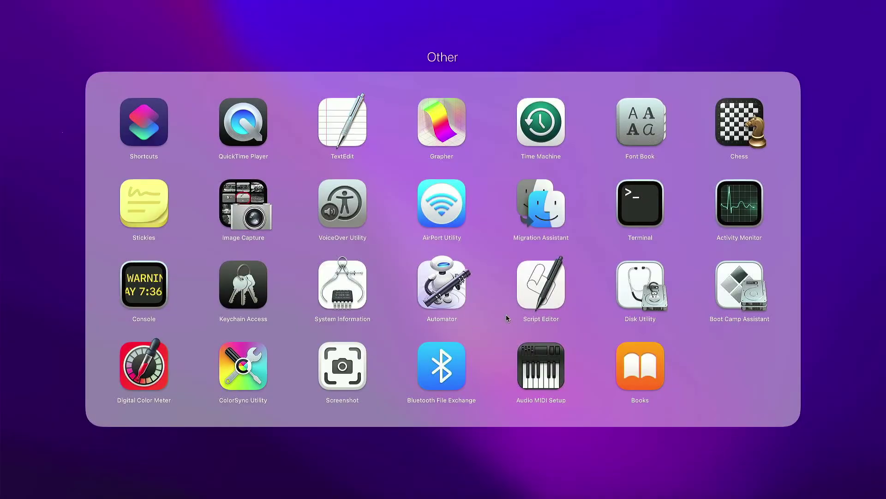
click(644, 208)
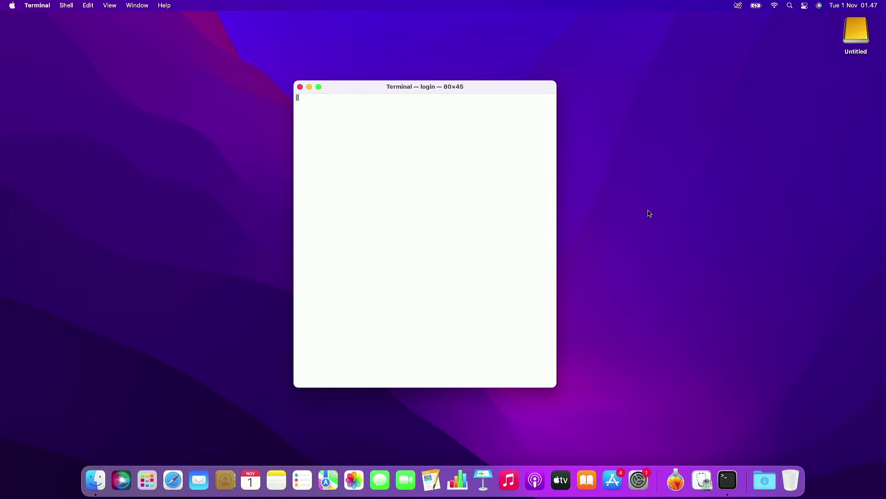
drag(419, 88, 552, 85)
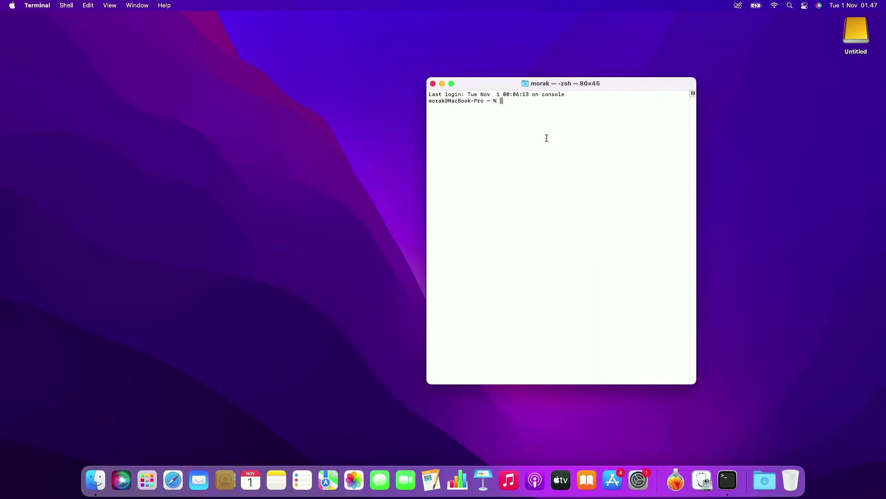
text(sudo)
- Open a Finder window on the left showing the Applications folder
click(93, 476)
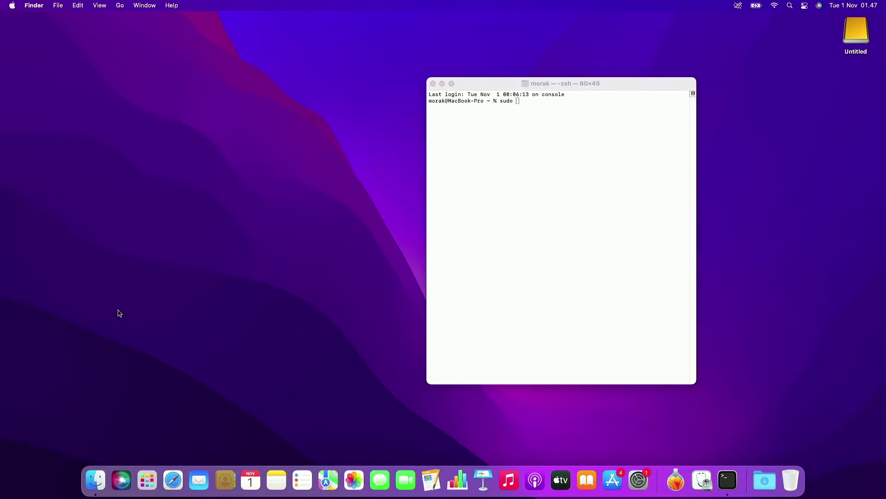
mouse_move(393, 91)
mouse_down()
mouse_move(217, 141)
mouse_move(216, 157)
mouse_up()
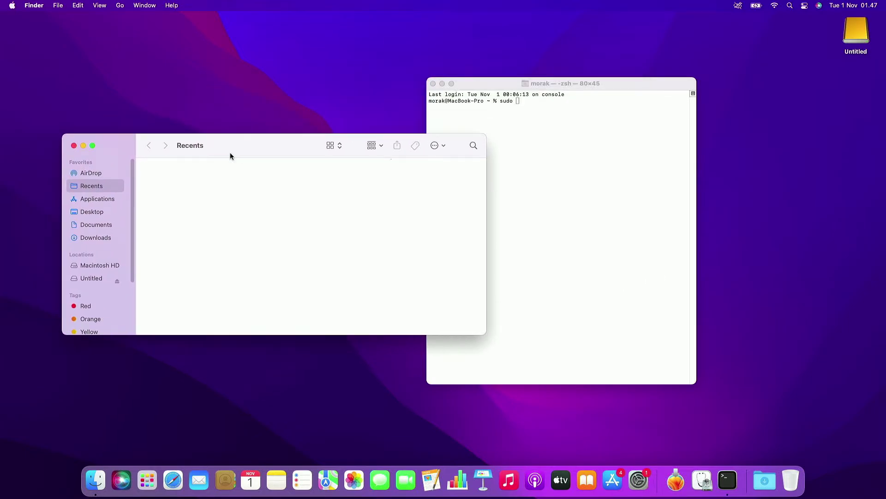
click(81, 211)
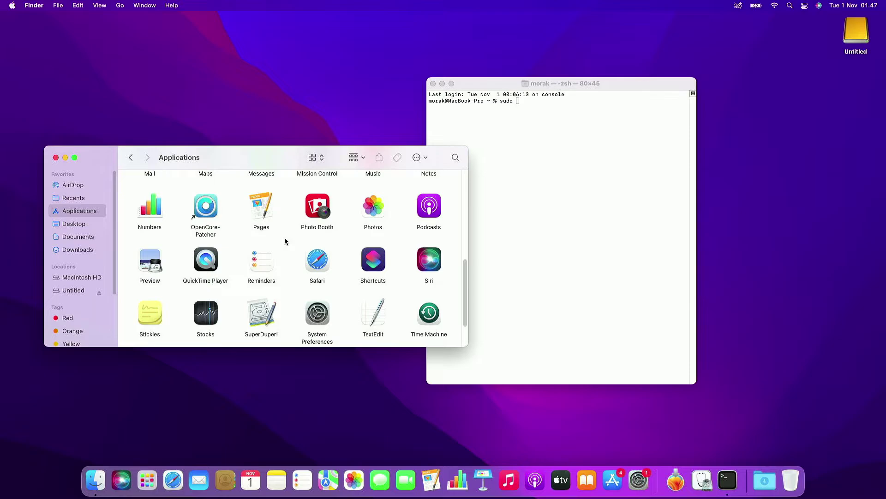
scroll(285, 241, up, 4)
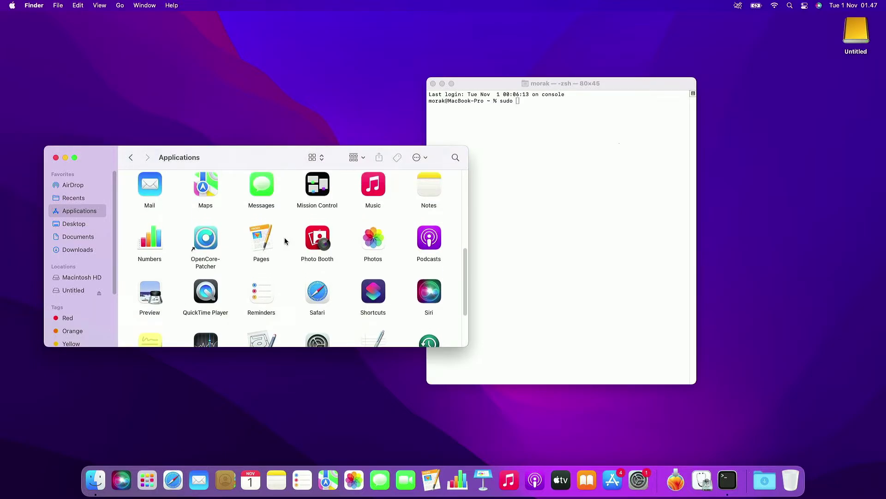
scroll(284, 242, up, 3)
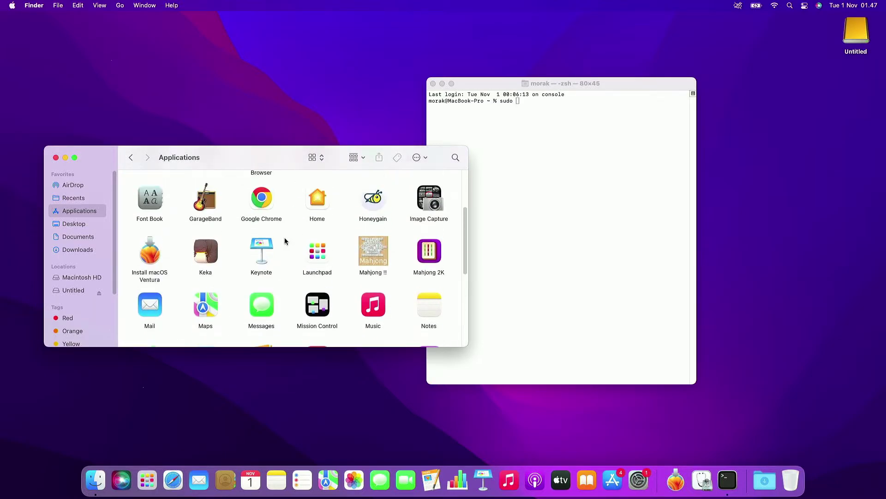
- Drag createinstallmedia from the Ventura installer's Contents/Resources into the Terminal command
right_click(155, 255)
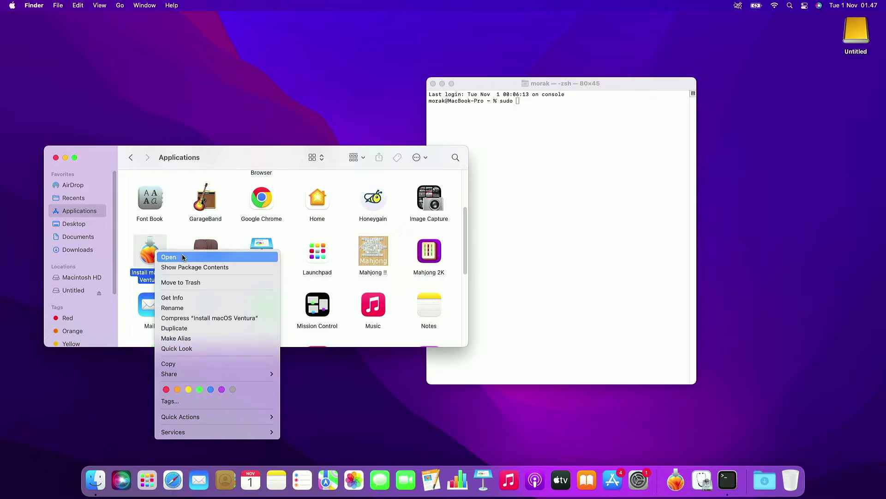
click(196, 268)
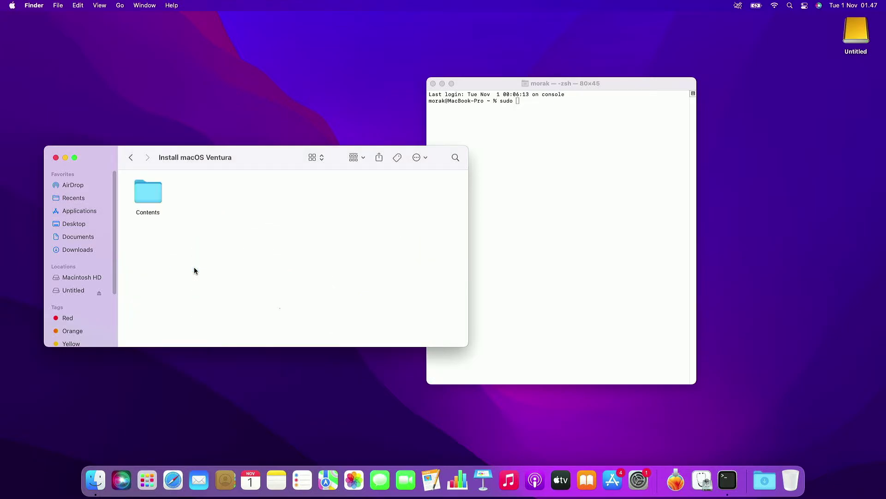
double_click(143, 192)
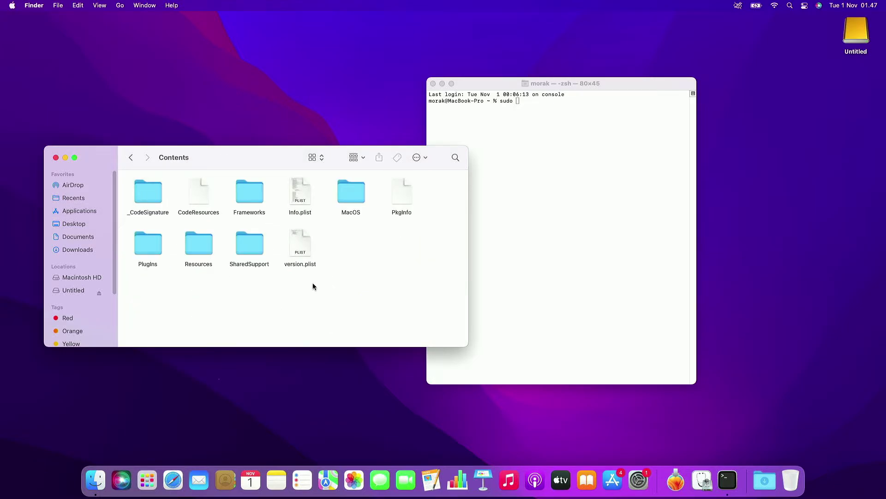
double_click(199, 246)
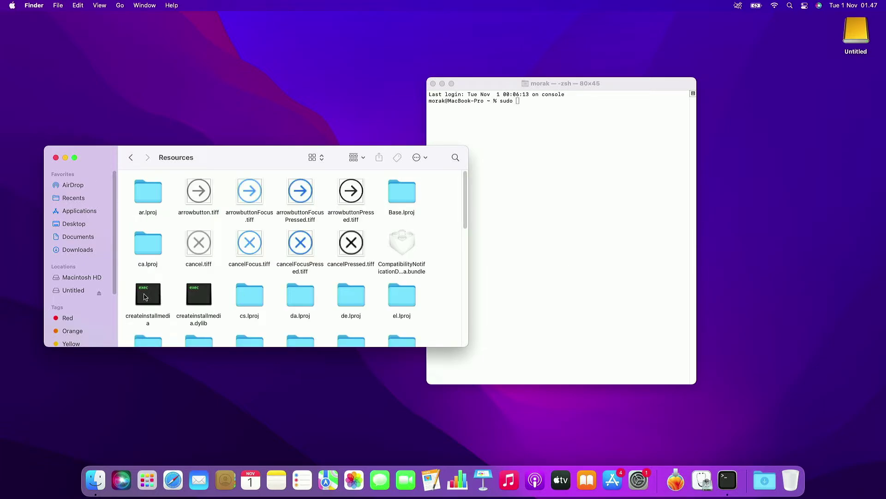
click(147, 296)
drag(148, 296, 561, 166)
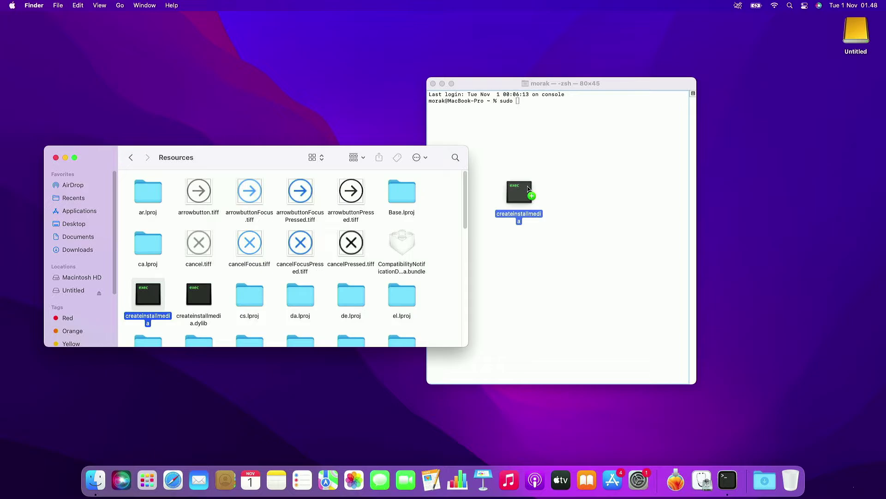
- Close Finder and drag the Untitled drive into Terminal to add /Volumes/Untitled
click(57, 158)
click(552, 123)
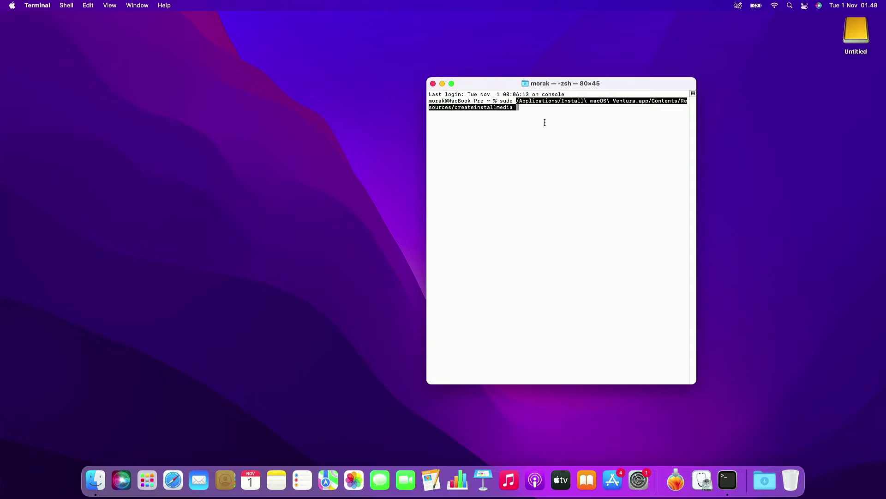
text(--volum)
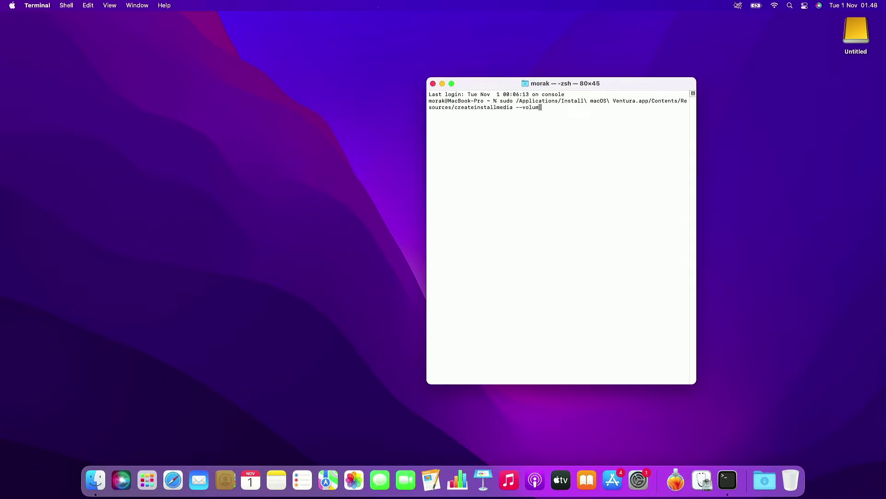
text(e)
drag(856, 31, 595, 144)
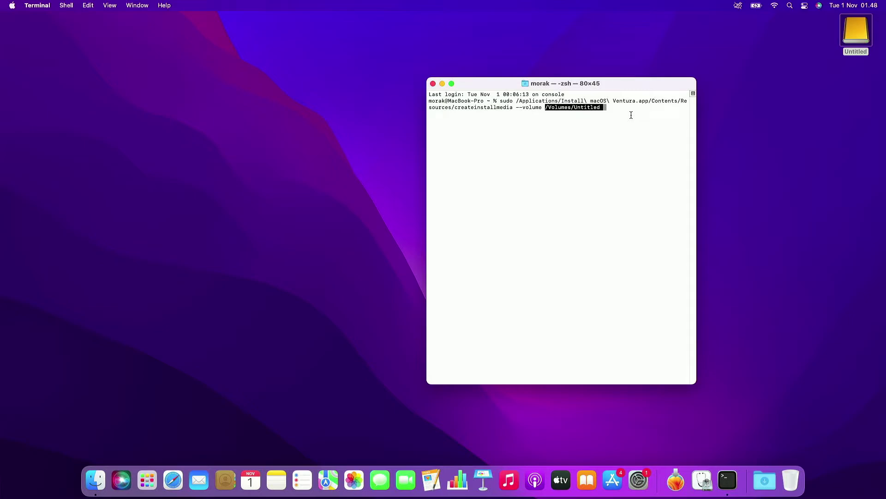
text(--)
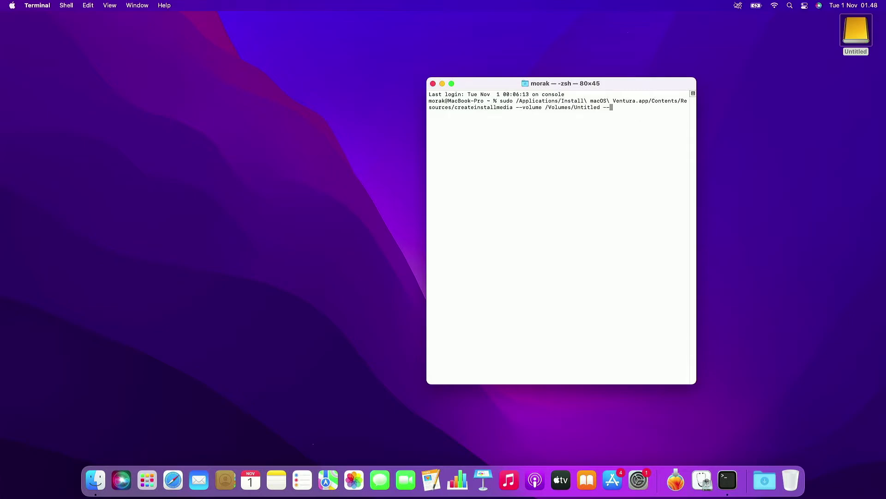
text(nointe)
text(r)
text(act)
text(ion)
- Run createinstallmedia and authorise it with the administrator password to erase and build the Untitled drive
key(Return)
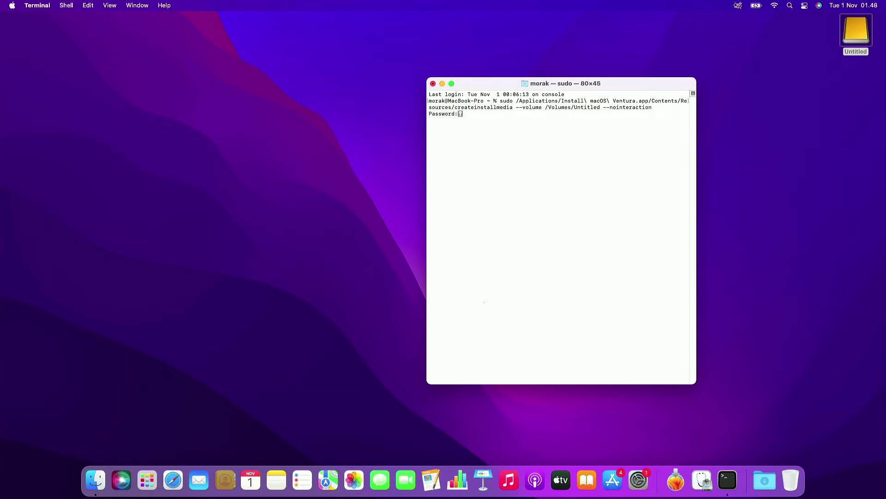
key(Return)
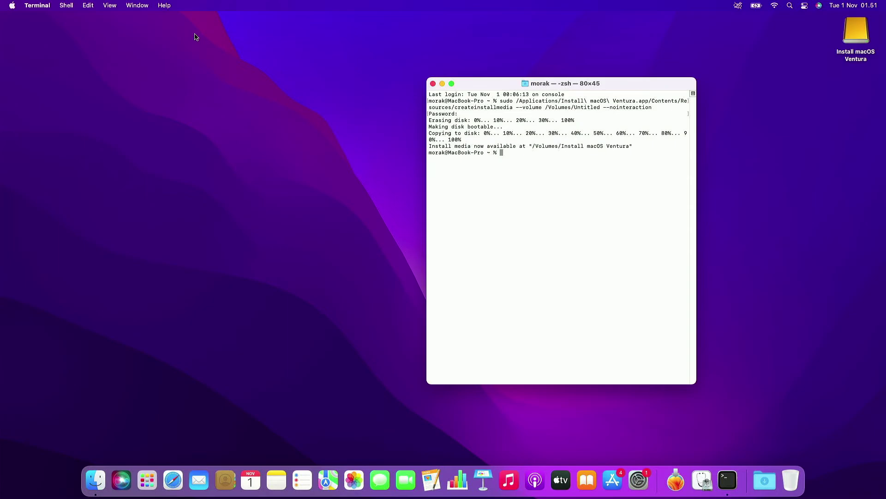
- Close Terminal and open the Install macOS Ventura drive in a taller Finder window
click(434, 84)
click(856, 33)
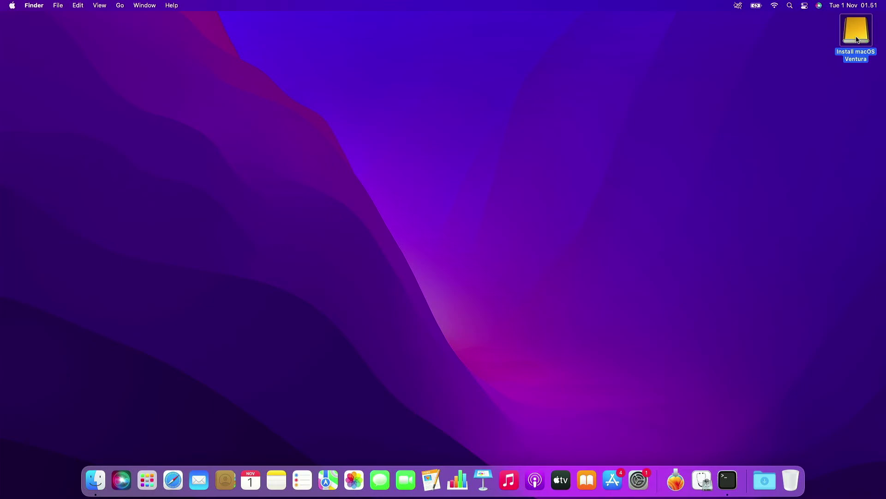
double_click(856, 36)
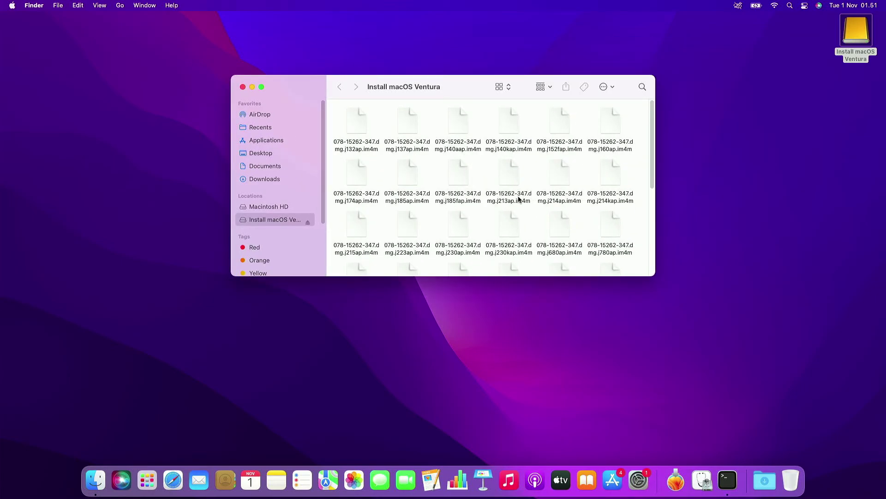
scroll(518, 199, down, 8)
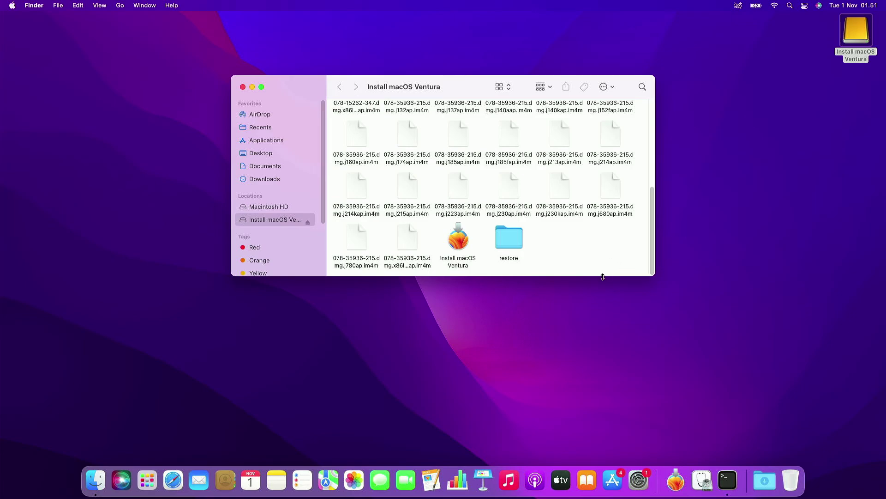
drag(605, 275, 601, 441)
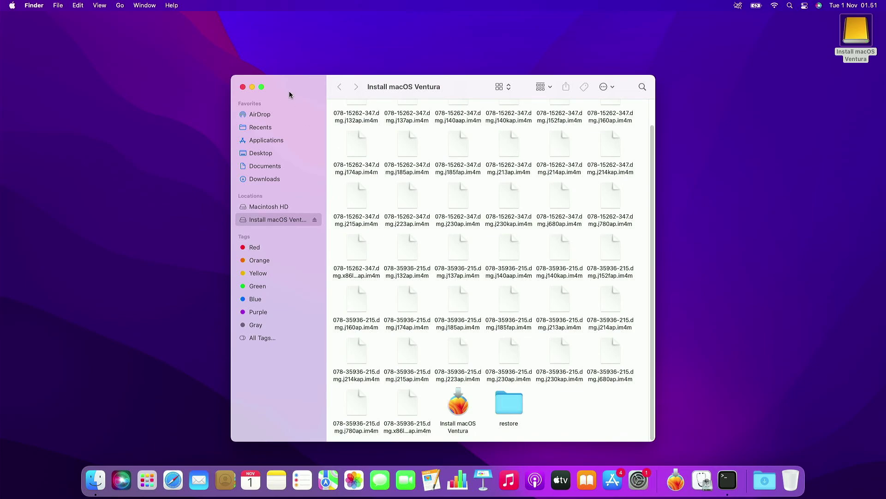
- Close the Install macOS Ventura Finder window and clear the desktop selection
click(243, 86)
click(430, 185)
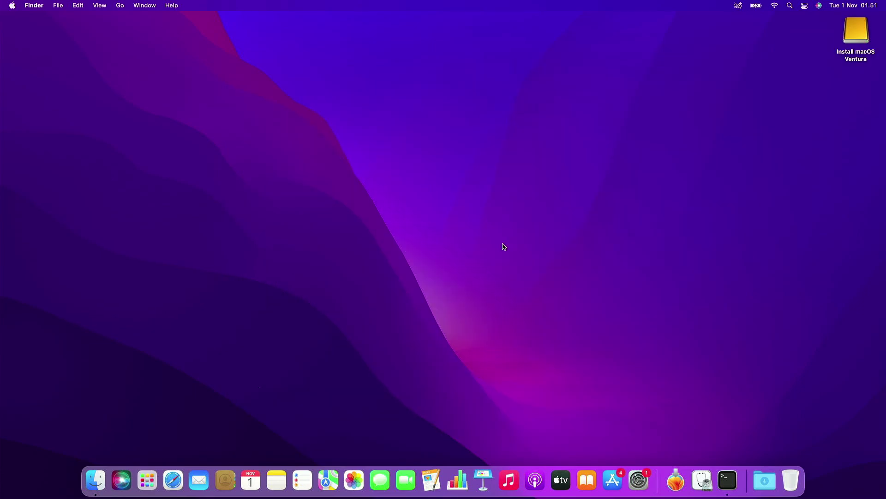